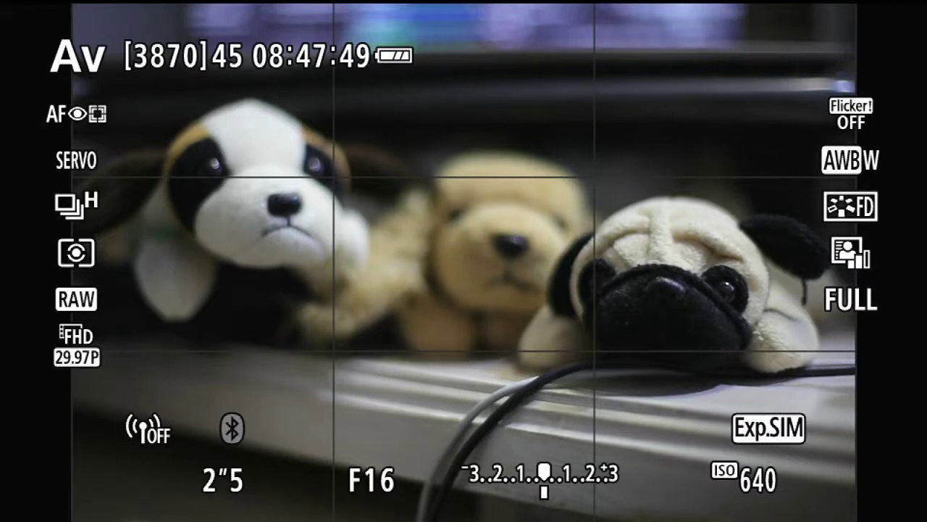
Step: Open the lens aperture all the way to F1.4 in Av mode
{"action": "scroll", "coordinate": [373, 480], "scroll_direction": "up", "scroll_amount": 7}
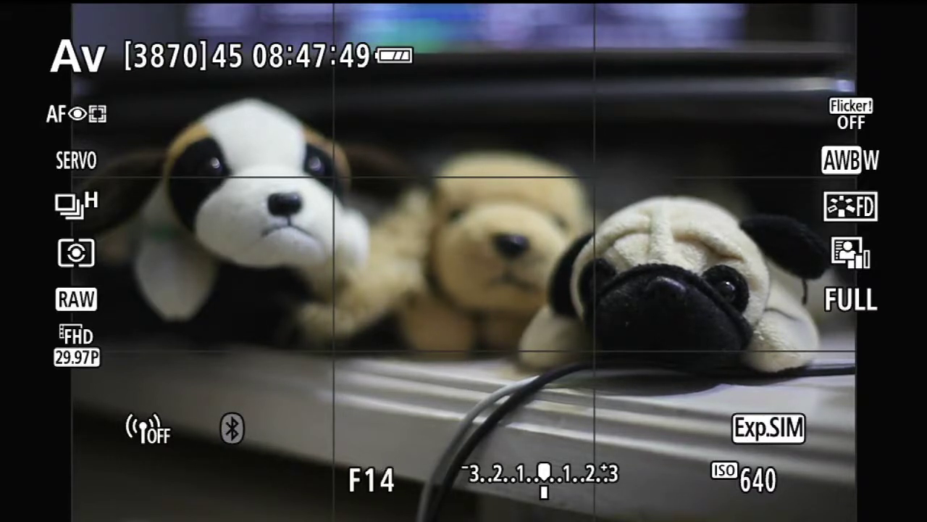
{"action": "scroll", "coordinate": [373, 480], "scroll_direction": "up", "scroll_amount": 11}
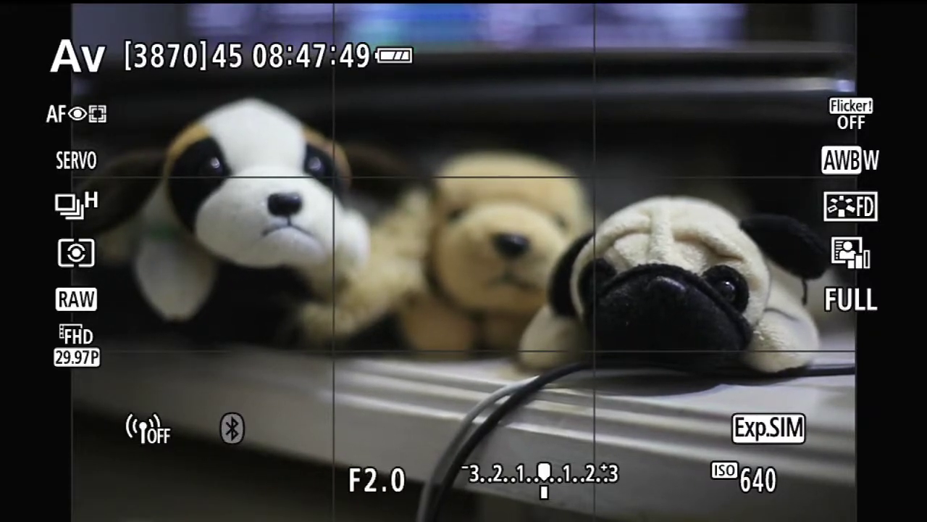
{"action": "scroll", "coordinate": [373, 479], "scroll_direction": "up", "scroll_amount": 3}
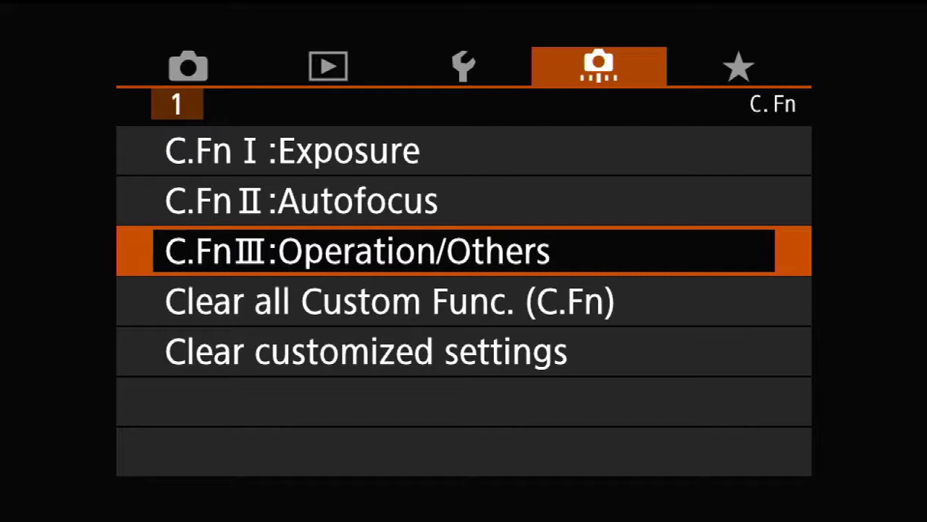
Step: Open the Customize buttons settings of C.Fn III: Operation/Others
{"action": "key", "text": "Right"}
{"action": "key", "text": "Right"}
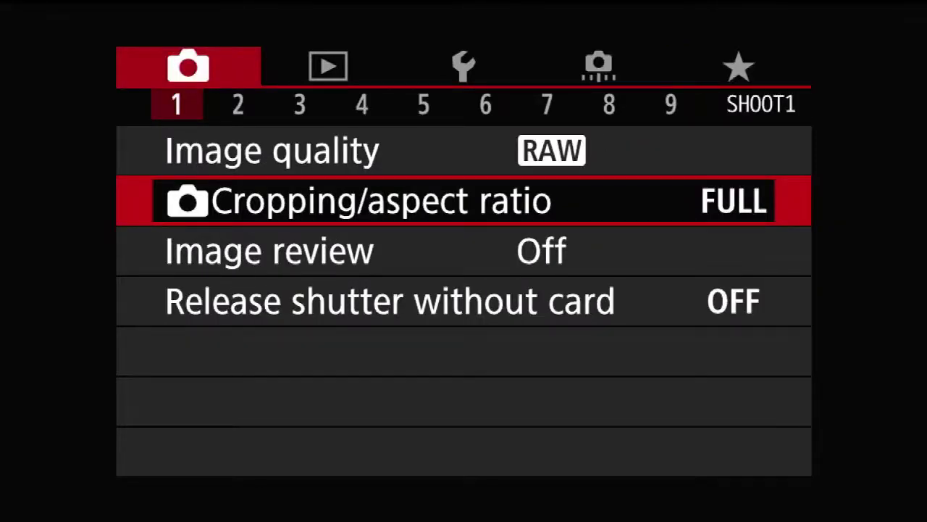
{"action": "key", "text": "Right"}
{"action": "key", "text": "Right"}
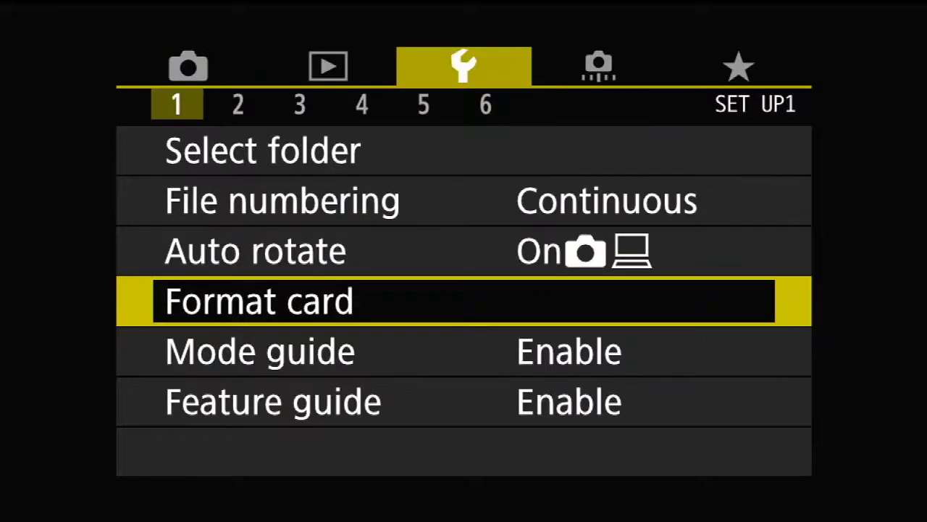
{"action": "key", "text": "Right"}
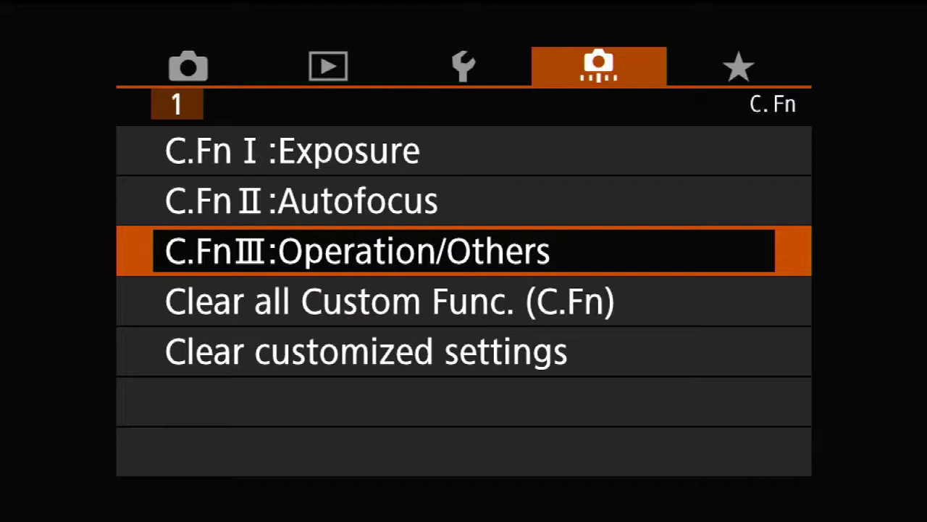
{"action": "key", "text": "Return"}
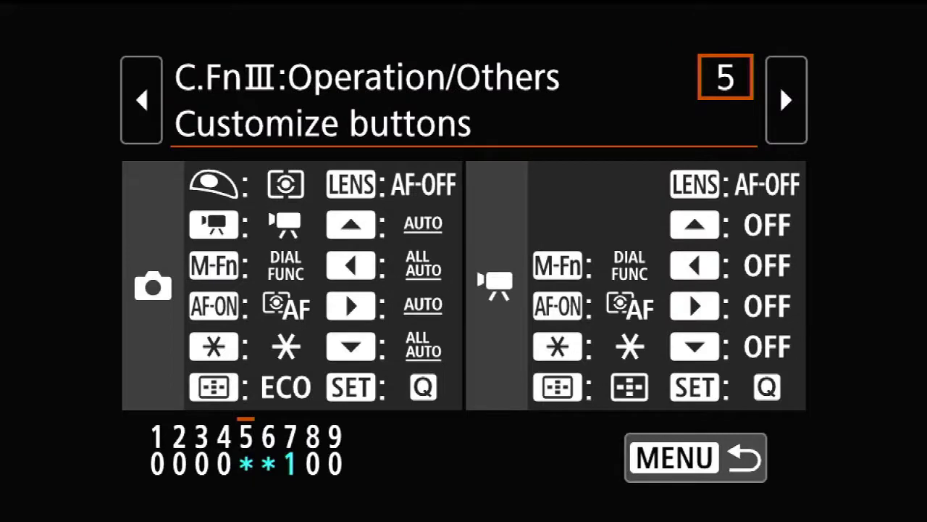
{"action": "key", "text": "Left"}
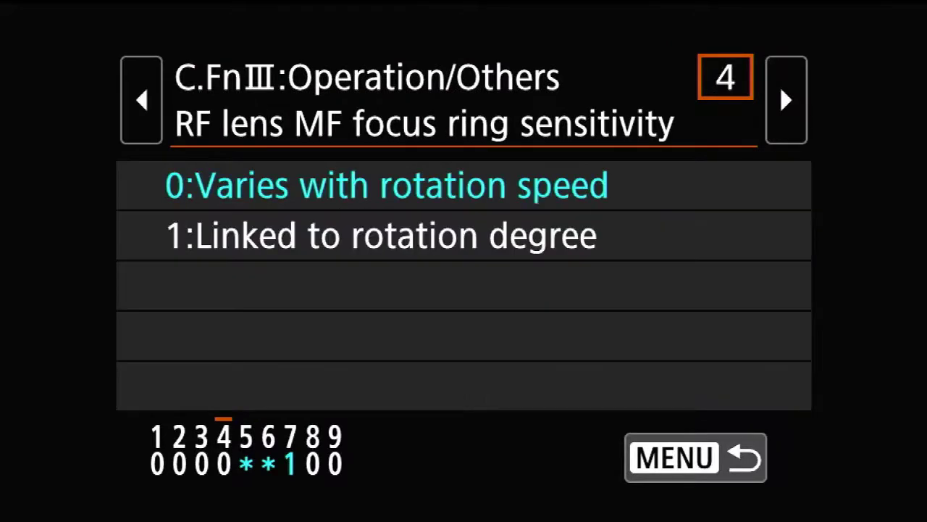
{"action": "key", "text": "Right"}
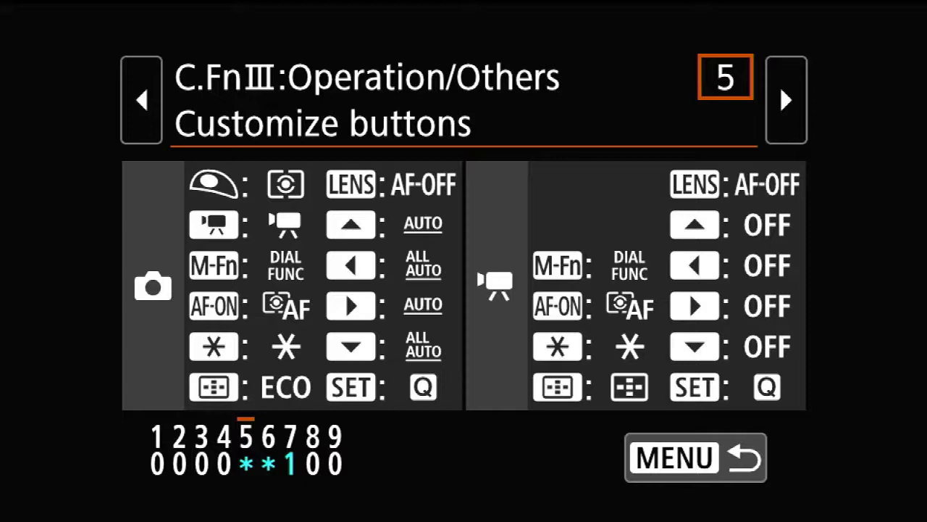
{"action": "key", "text": "Return"}
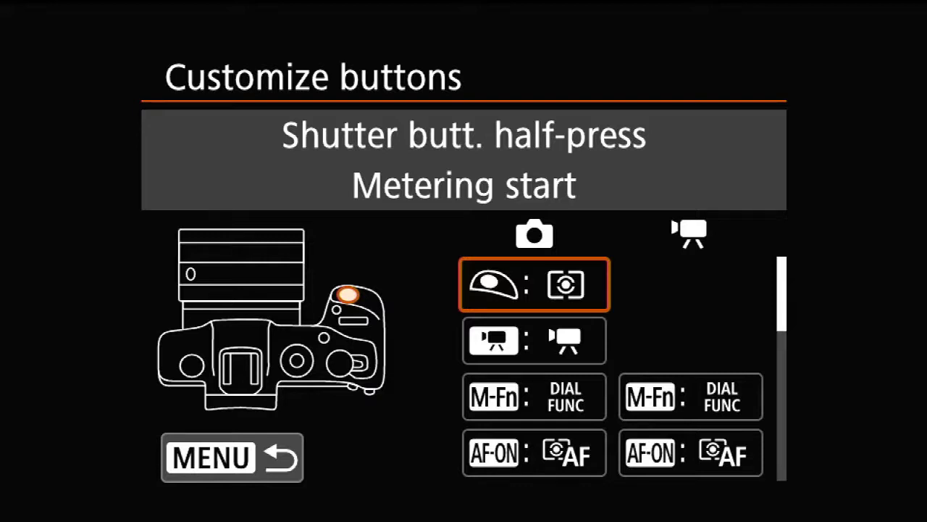
Step: Assign Depth-of-field preview to the AE Lock button for still shooting and return to the live view
{"action": "left_click", "coordinate": [535, 341]}
{"action": "key", "text": "Down"}
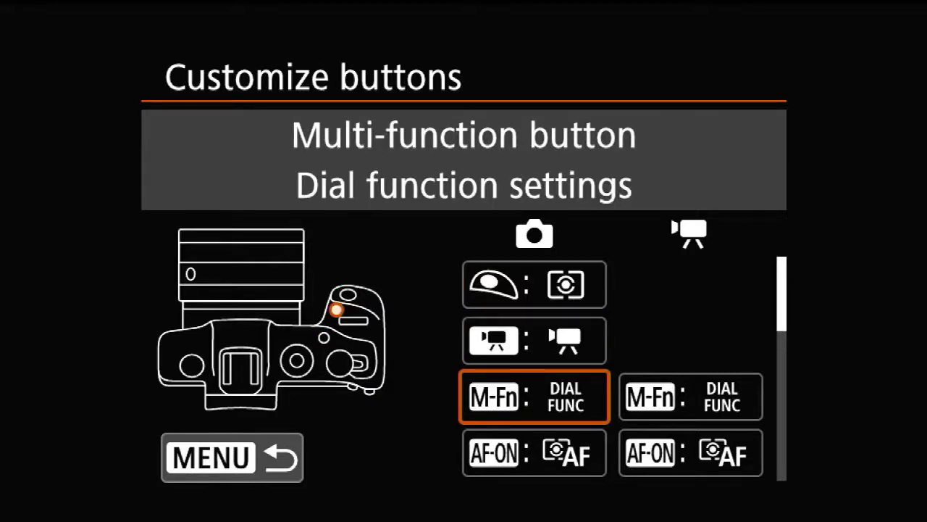
{"action": "key", "text": "Down"}
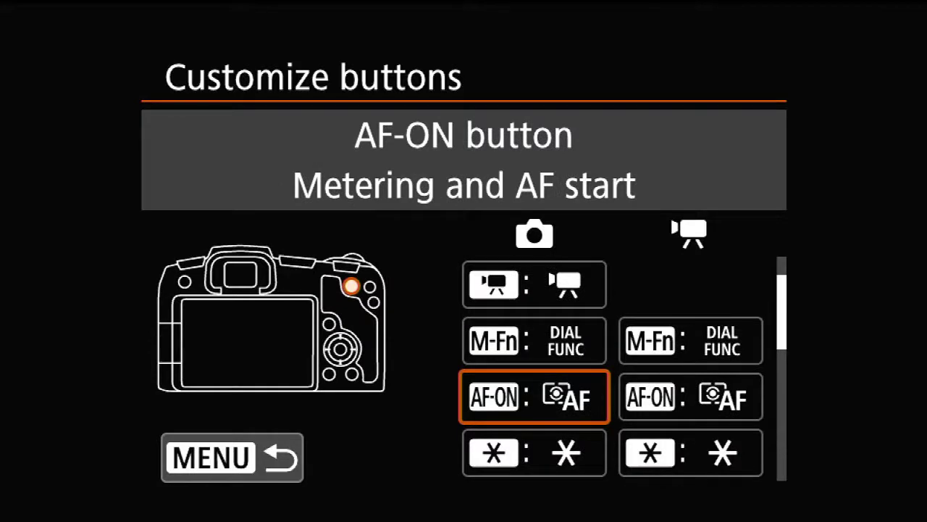
{"action": "key", "text": "Down"}
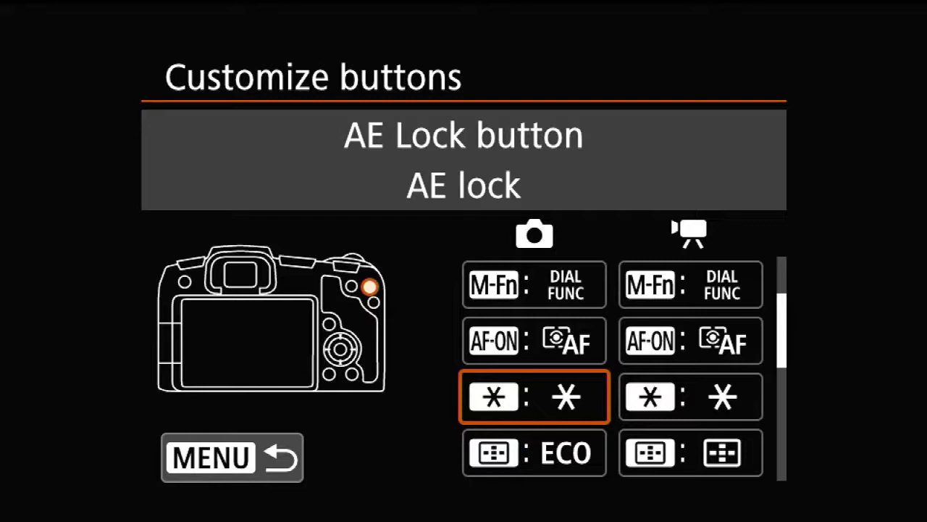
{"action": "key", "text": "Return"}
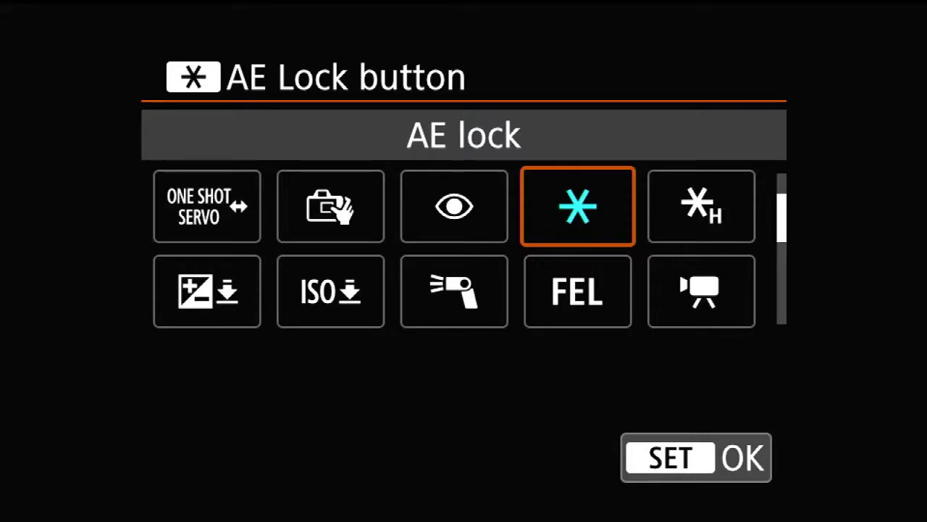
{"action": "key", "text": "Up"}
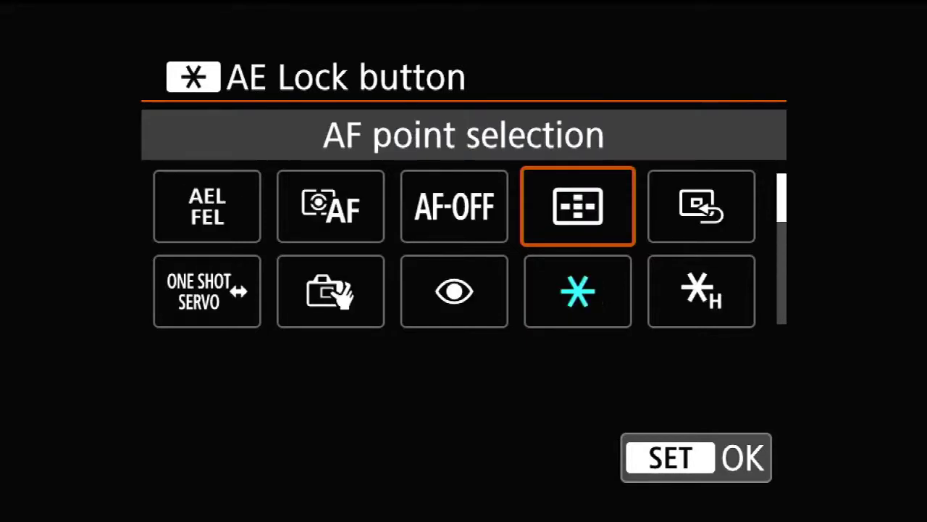
{"action": "key", "text": "Down"}
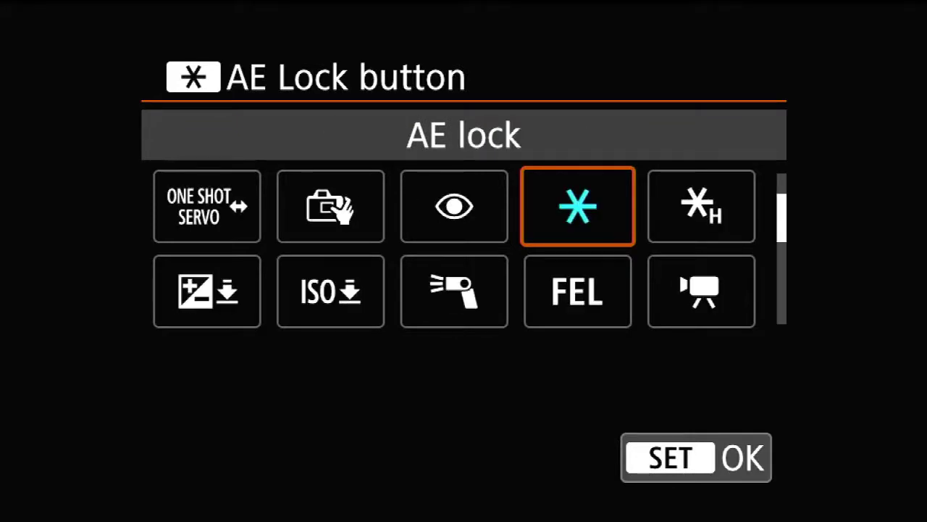
{"action": "key", "text": "Down"}
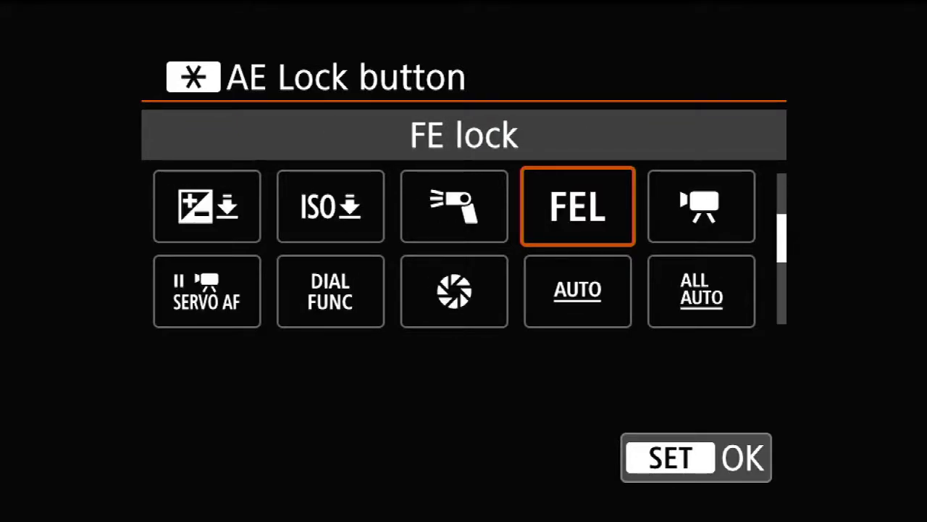
{"action": "key", "text": "Down"}
{"action": "key", "text": "Left"}
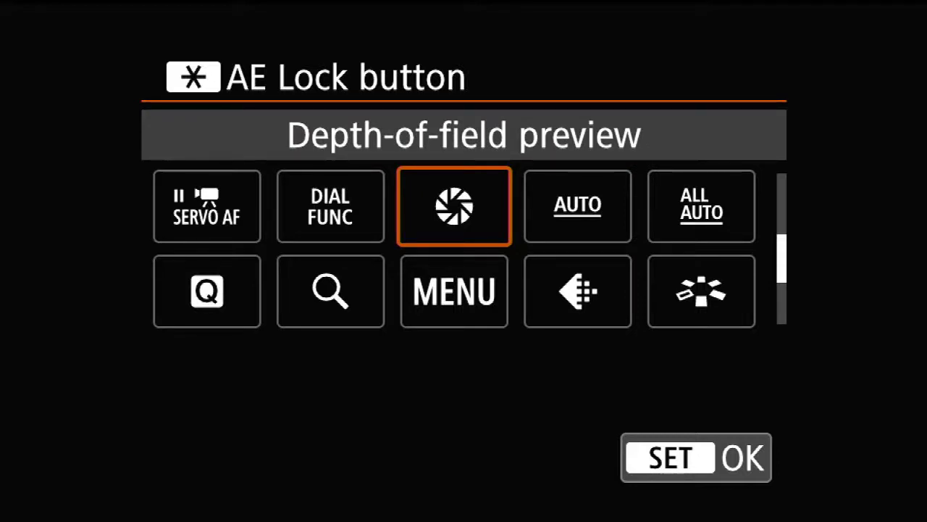
{"action": "key", "text": "Return"}
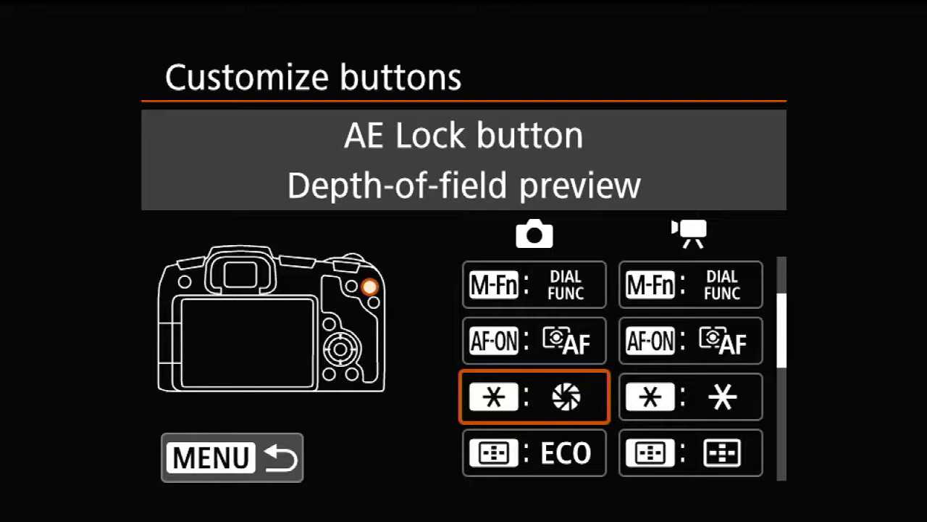
{"action": "key", "text": "Escape"}
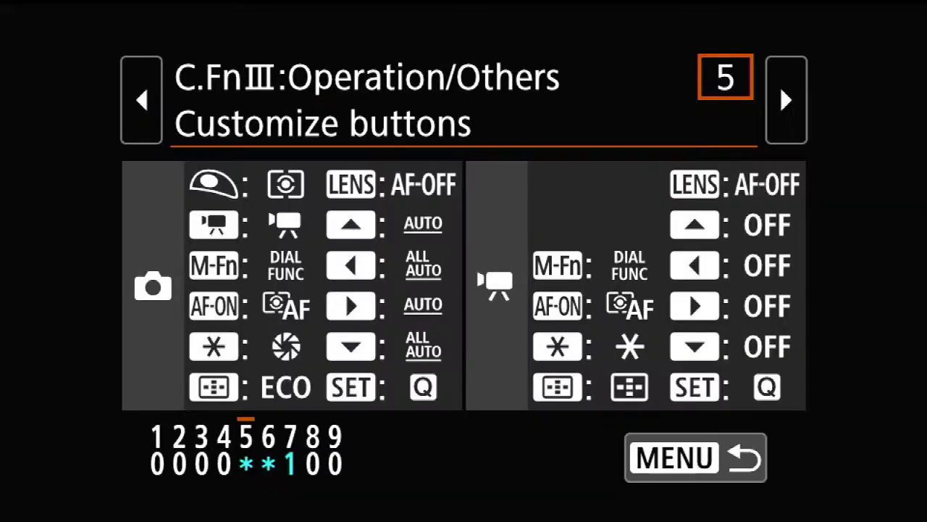
{"action": "key", "text": "Escape"}
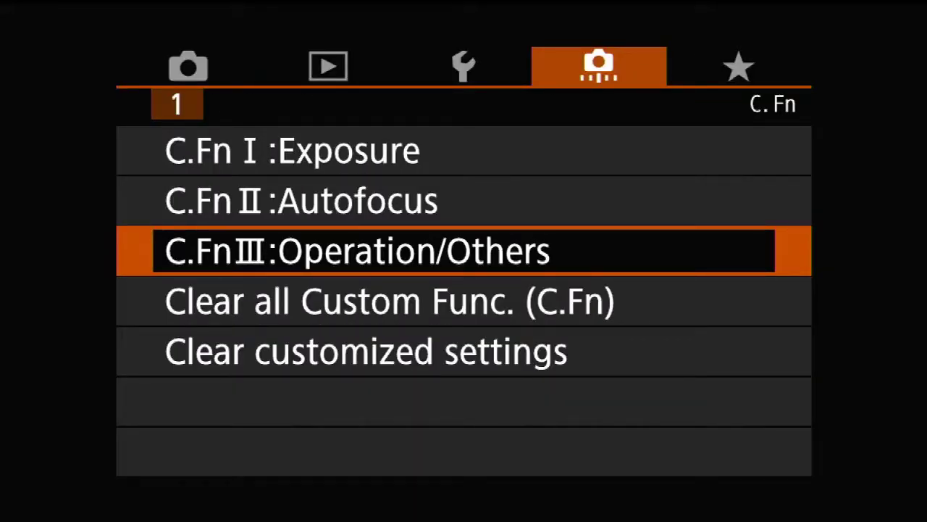
{"action": "key", "text": "Escape"}
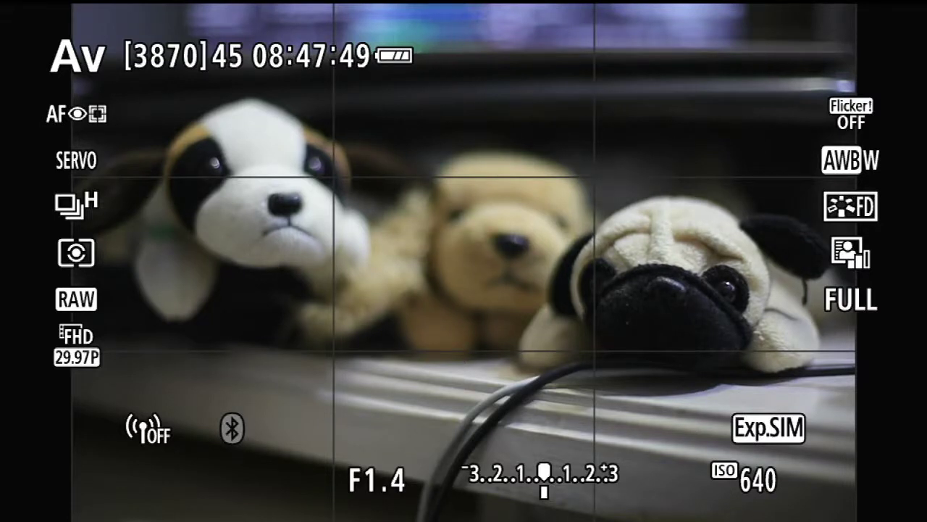
Step: Stop the aperture down to F14, bring it back to F8.0 and preview the depth of field
{"action": "scroll", "coordinate": [376, 479], "scroll_direction": "down", "scroll_amount": 7}
{"action": "scroll", "coordinate": [376, 478], "scroll_direction": "down", "scroll_amount": 8}
{"action": "scroll", "coordinate": [377, 479], "scroll_direction": "down", "scroll_amount": 5}
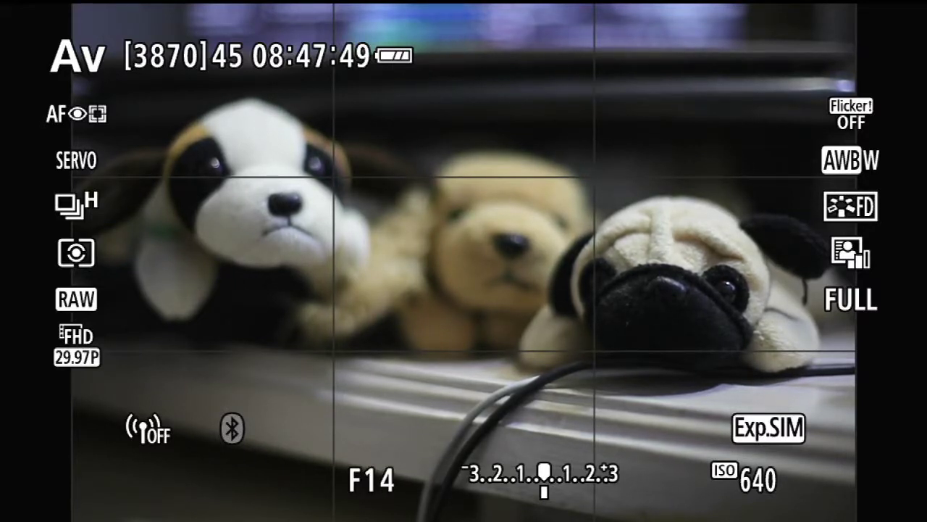
{"action": "scroll", "coordinate": [377, 478], "scroll_direction": "down", "scroll_amount": 2}
{"action": "scroll", "coordinate": [377, 479], "scroll_direction": "up", "scroll_amount": 1}
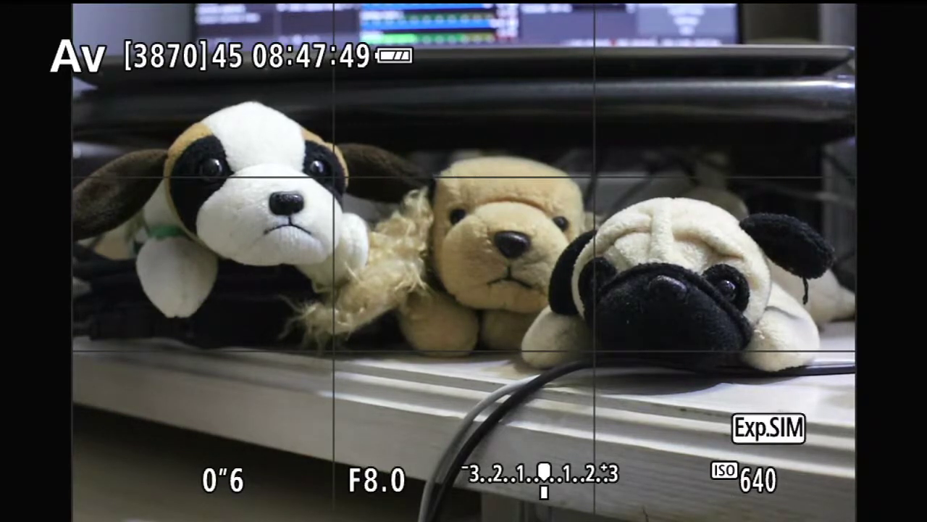
Step: Widen the aperture to F4.0 and briefly preview its depth of field on the plush dogs
{"action": "scroll", "coordinate": [377, 479], "scroll_direction": "down", "scroll_amount": 5}
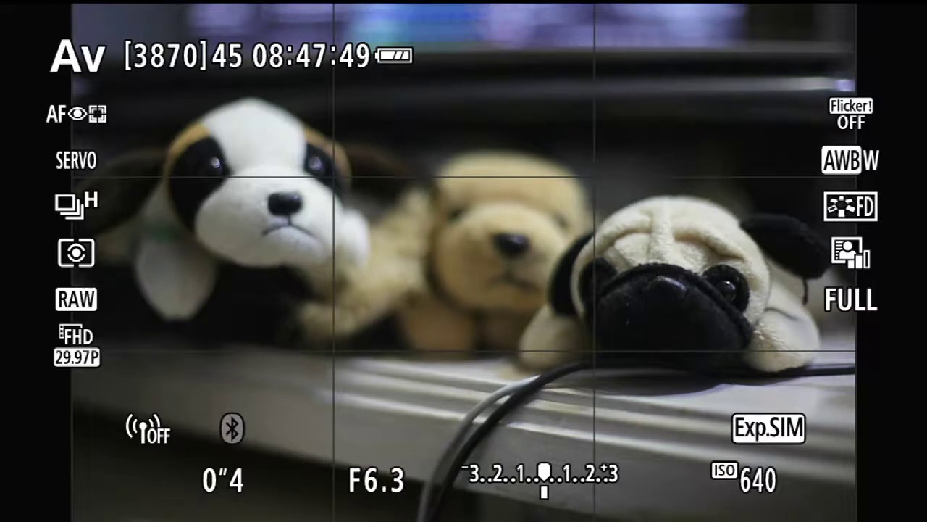
{"action": "scroll", "coordinate": [376, 479], "scroll_direction": "down", "scroll_amount": 1}
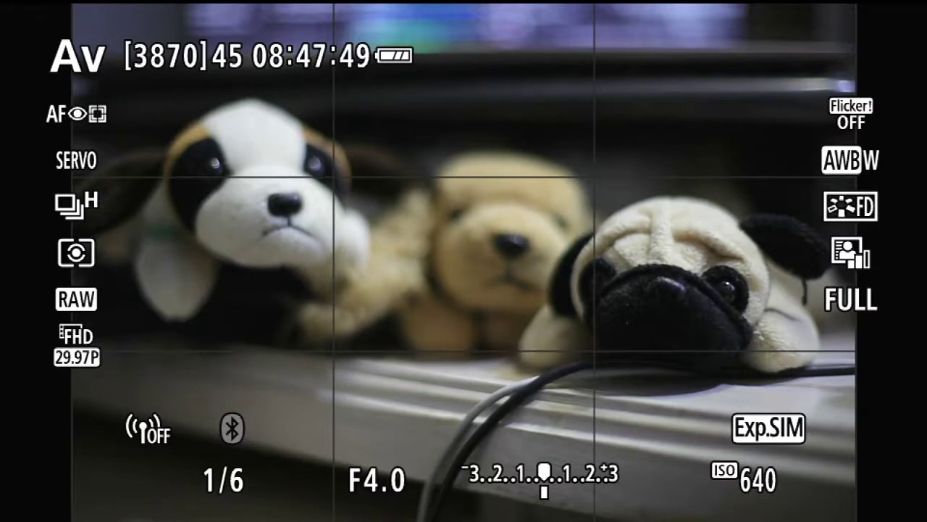
{"action": "key", "text": "i"}
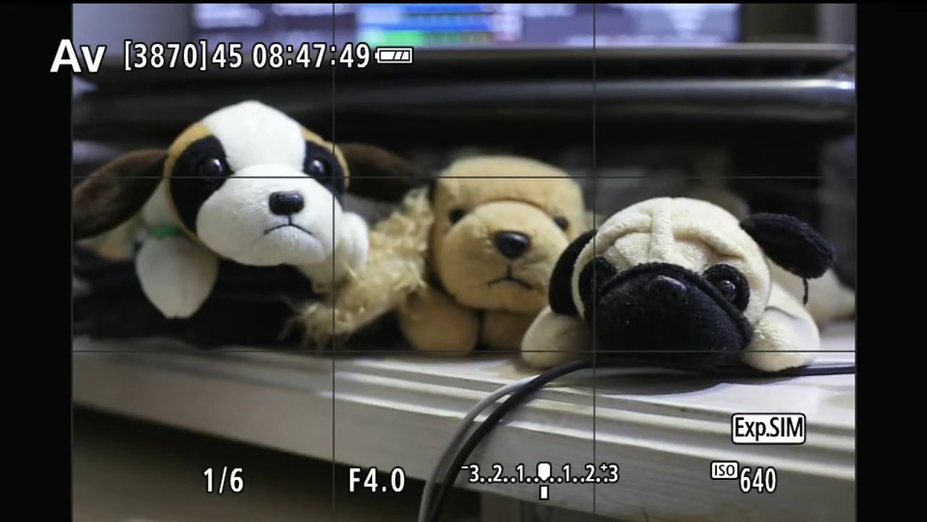
{"action": "key", "text": "i"}
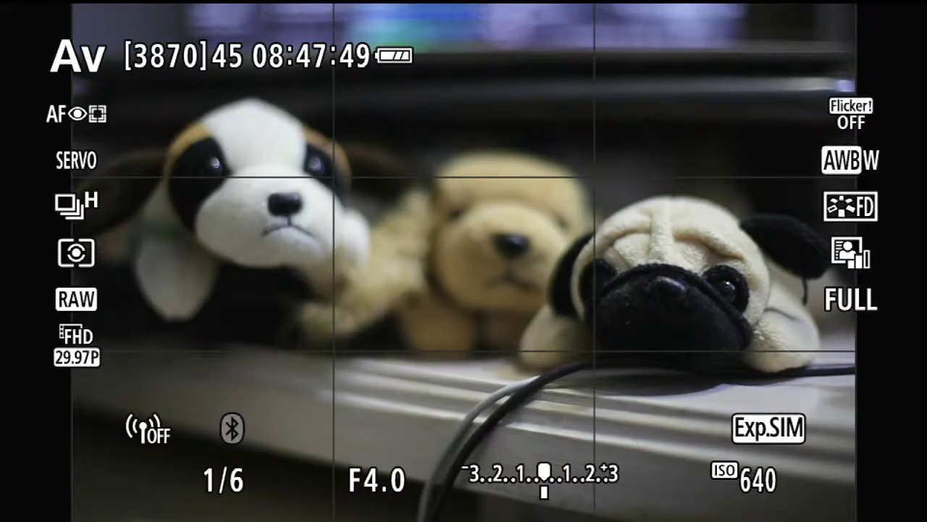
Step: Set the aperture to F1.4 and briefly preview the depth of field at that setting
{"action": "scroll", "coordinate": [376, 480], "scroll_direction": "down", "scroll_amount": 8}
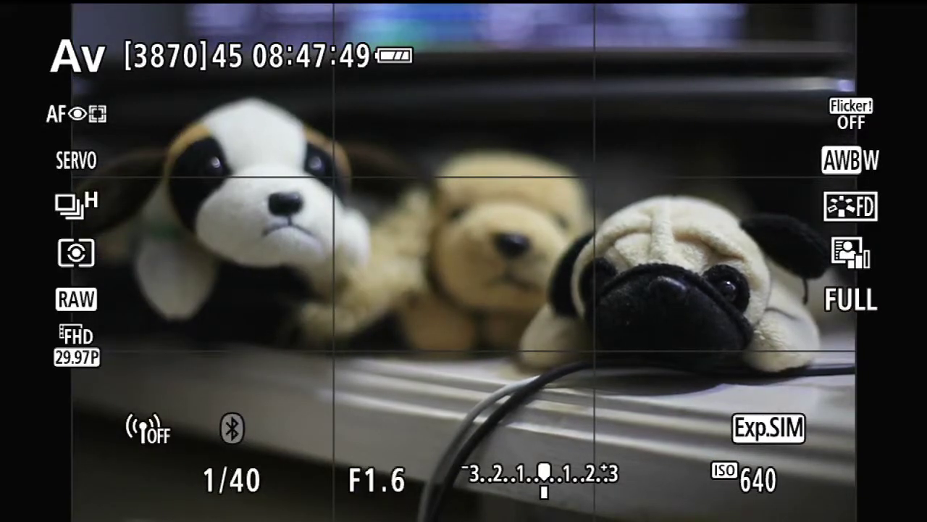
{"action": "scroll", "coordinate": [376, 479], "scroll_direction": "down", "scroll_amount": 1}
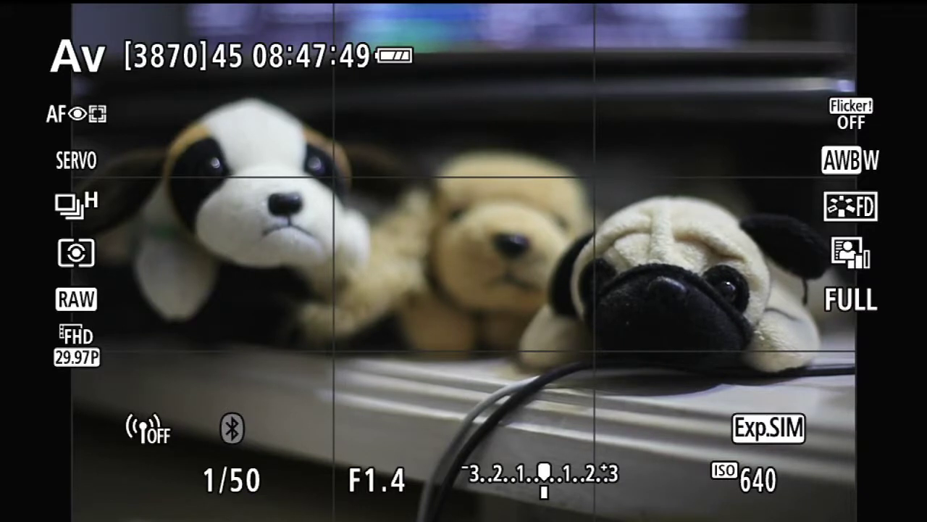
{"action": "key", "text": "i"}
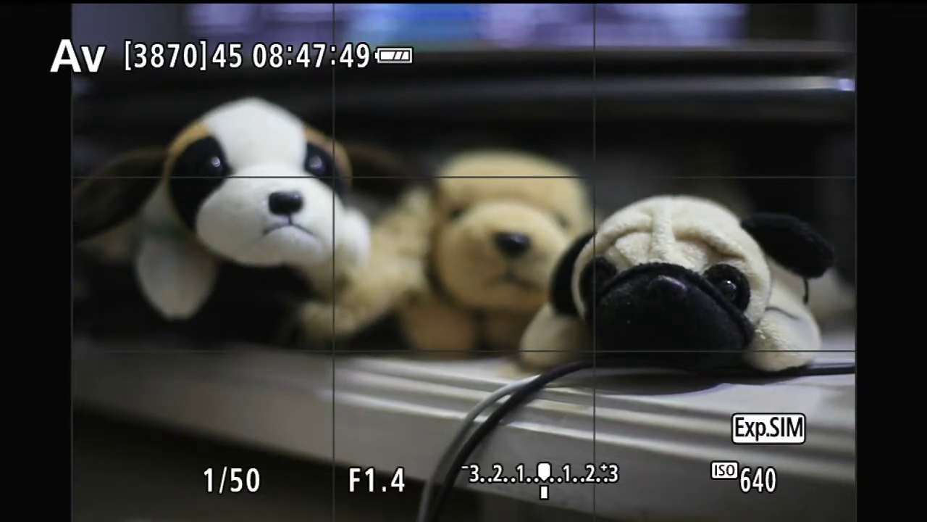
{"action": "key", "text": "i"}
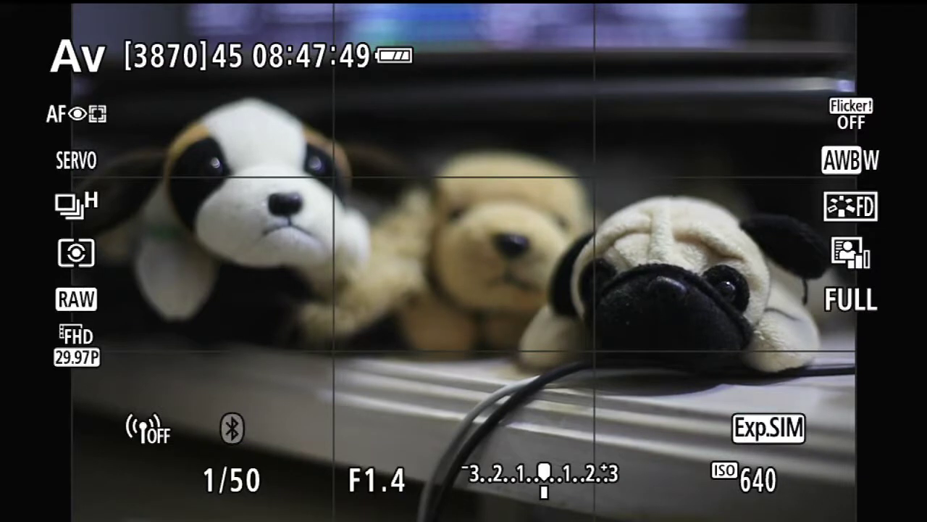